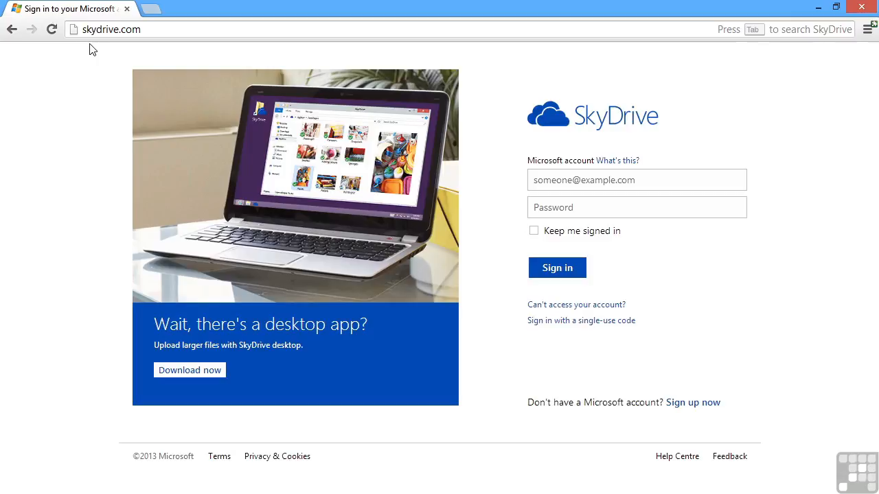
Step: Sign in to SkyDrive with the Microsoft account e-mail address and password
left_click(550, 180)
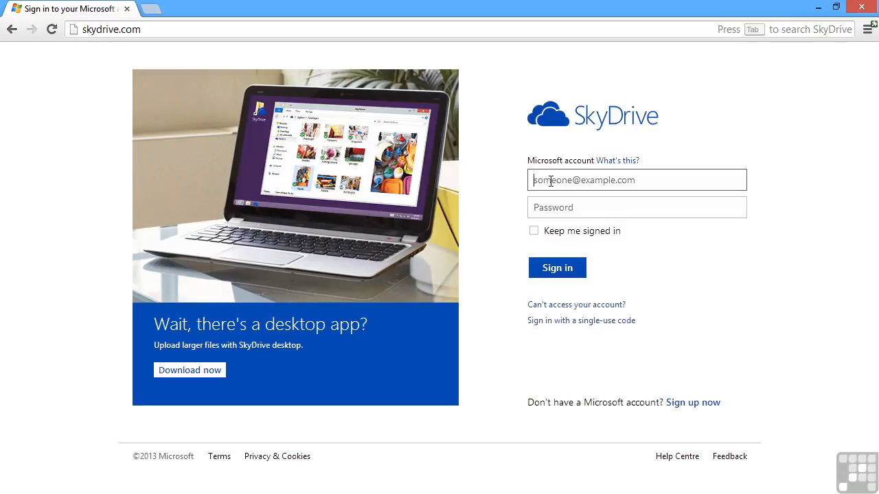
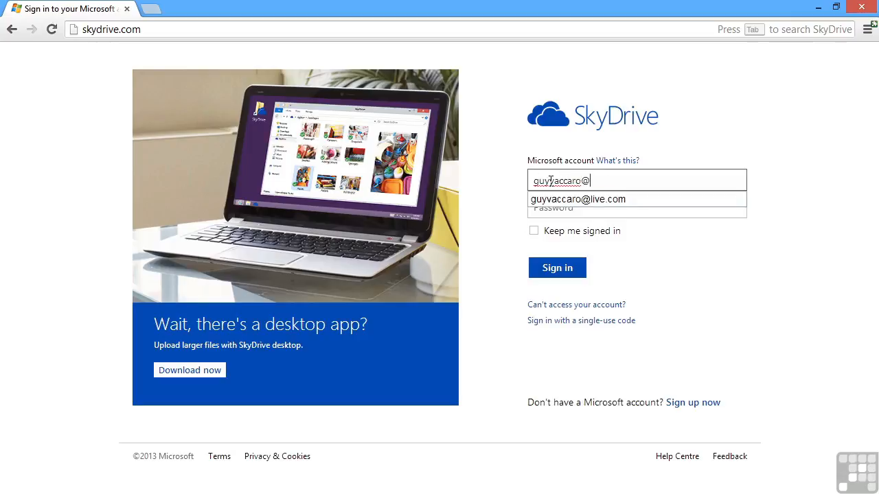
key("Down")
key("Tab")
type("••••••••••")
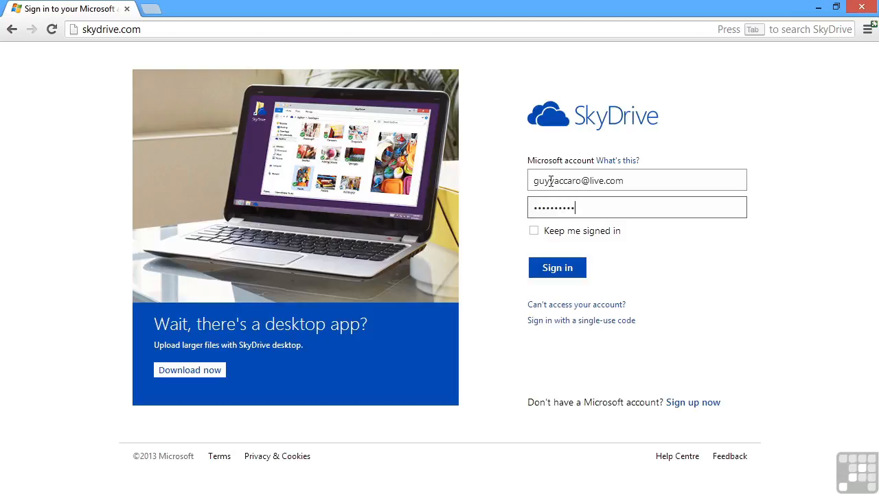
left_click(558, 272)
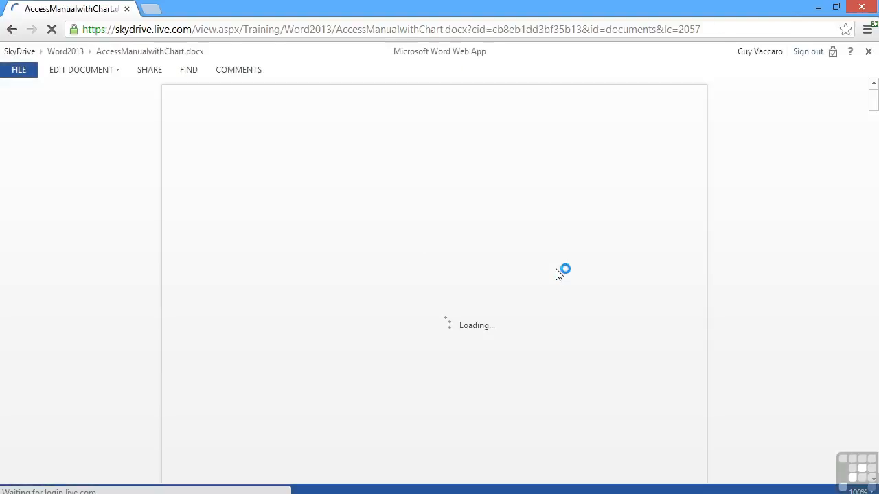
Step: Open AccessManualwithChart.docx from the Training > Word2013 folder in SkyDrive
left_click(26, 54)
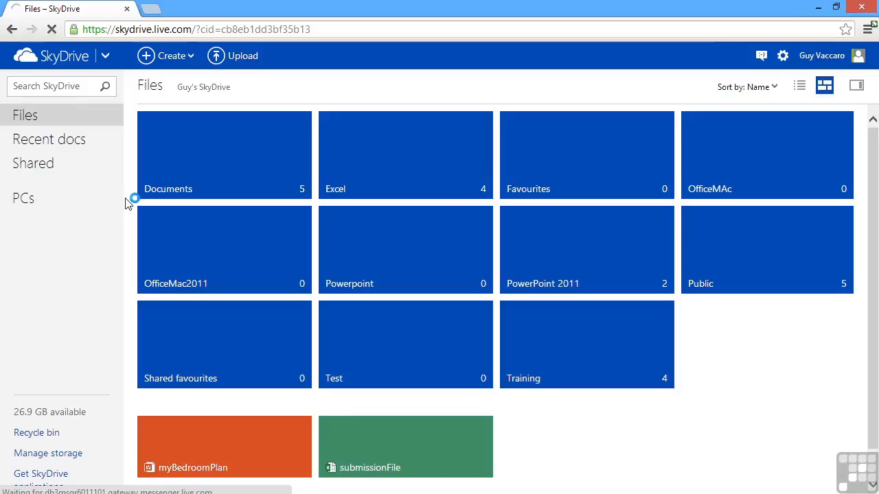
left_click(588, 344)
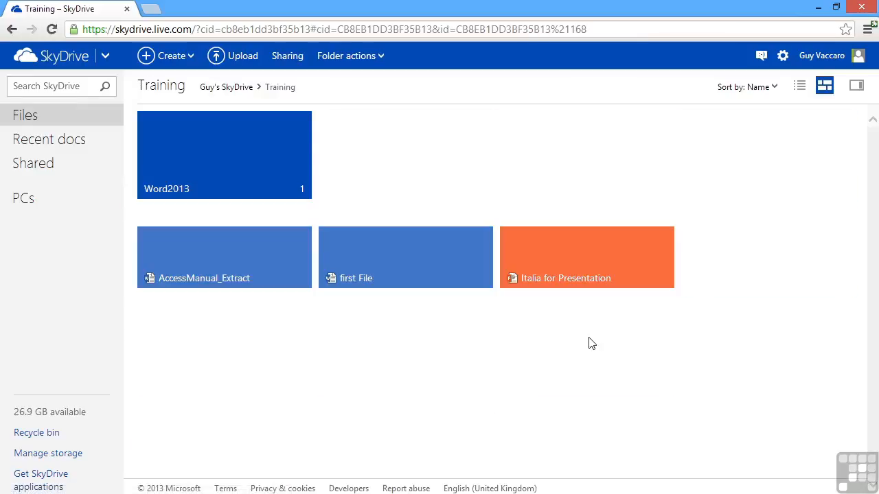
left_click(203, 162)
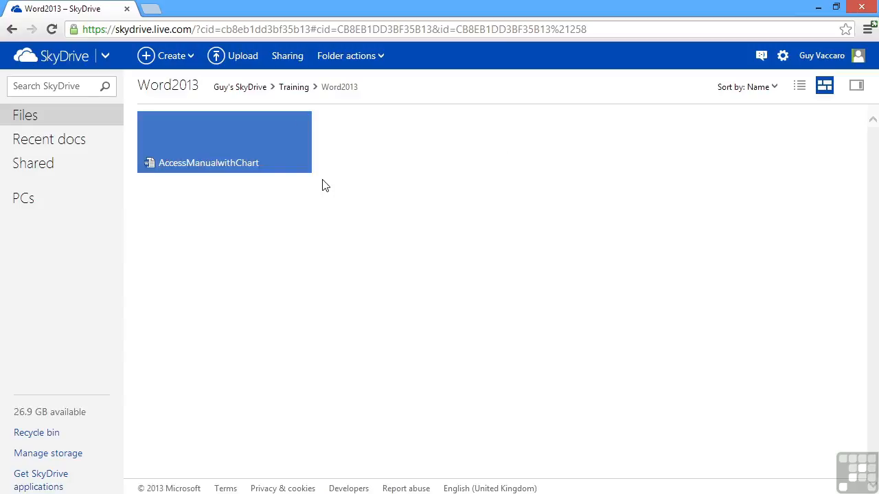
left_click(226, 146)
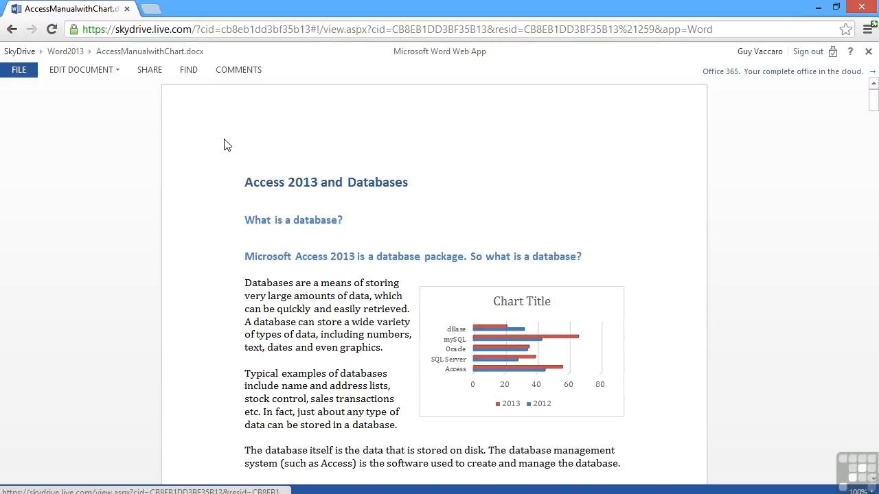
Step: Open the EDIT DOCUMENT dropdown to see the editing choices
left_click(117, 76)
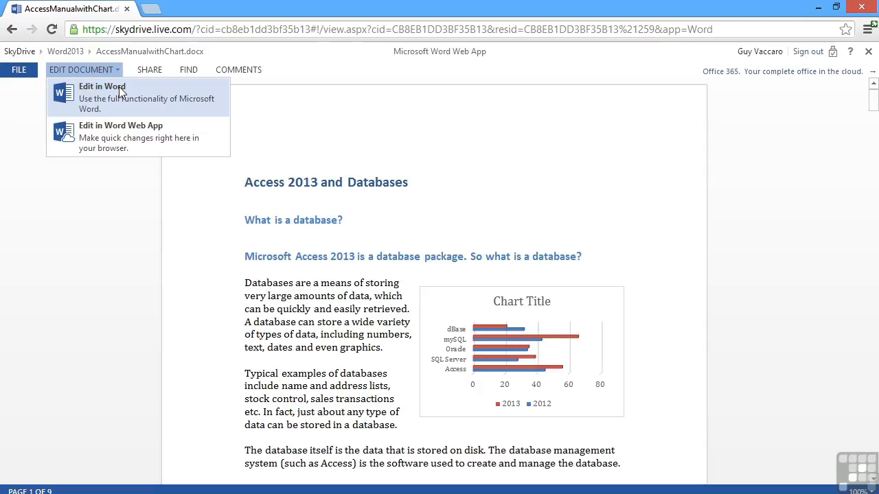
Step: Choose Edit in Word Web App to edit the document in the browser
left_click(127, 140)
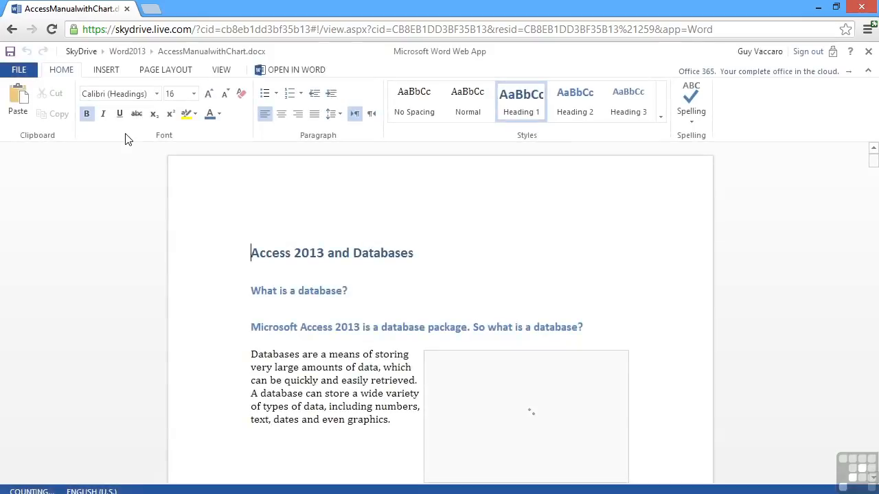
scroll(219, 304, "down", 6)
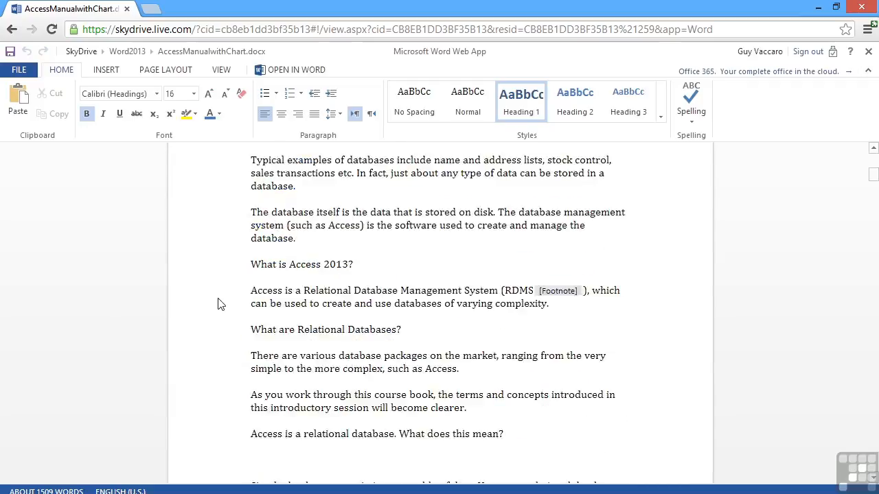
scroll(220, 304, "up", 8)
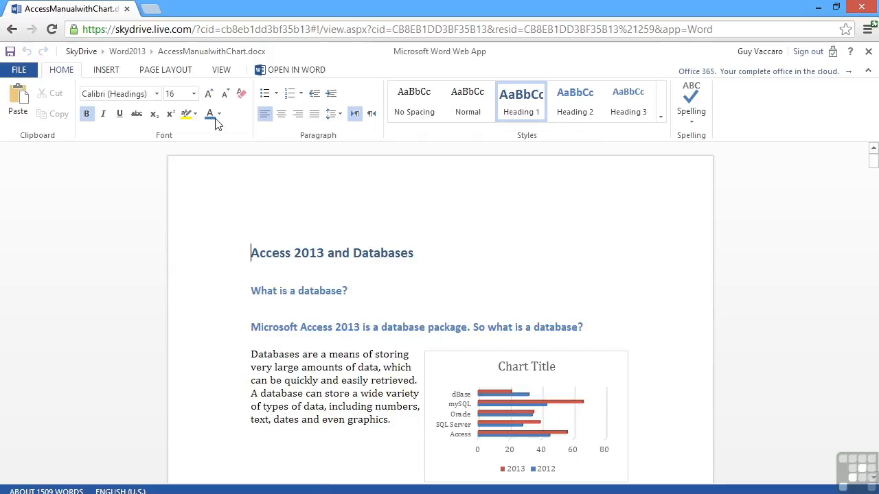
Step: Browse the INSERT, PAGE LAYOUT and VIEW ribbon tabs, then return to HOME
left_click(105, 73)
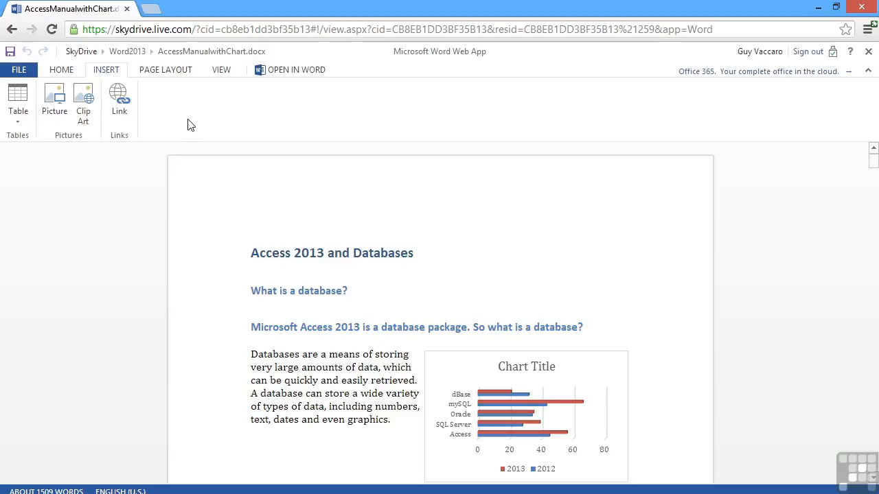
left_click(170, 74)
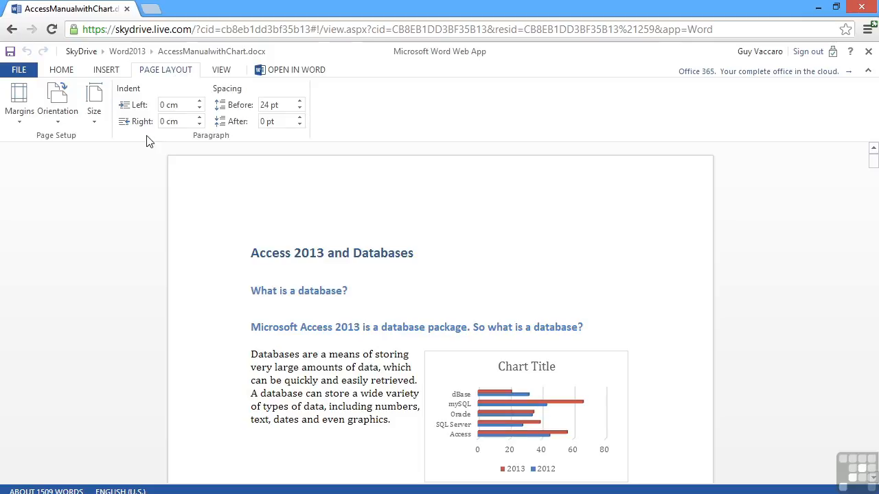
left_click(220, 73)
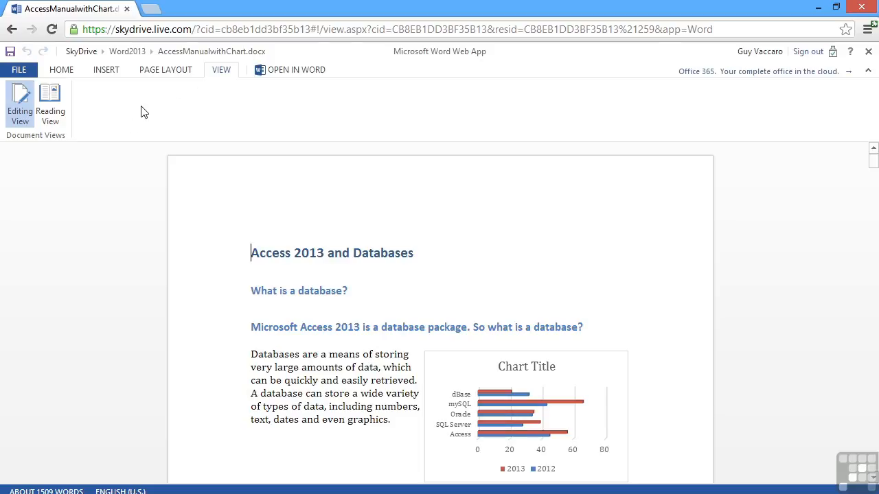
left_click(61, 70)
scroll(442, 303, "down", 2)
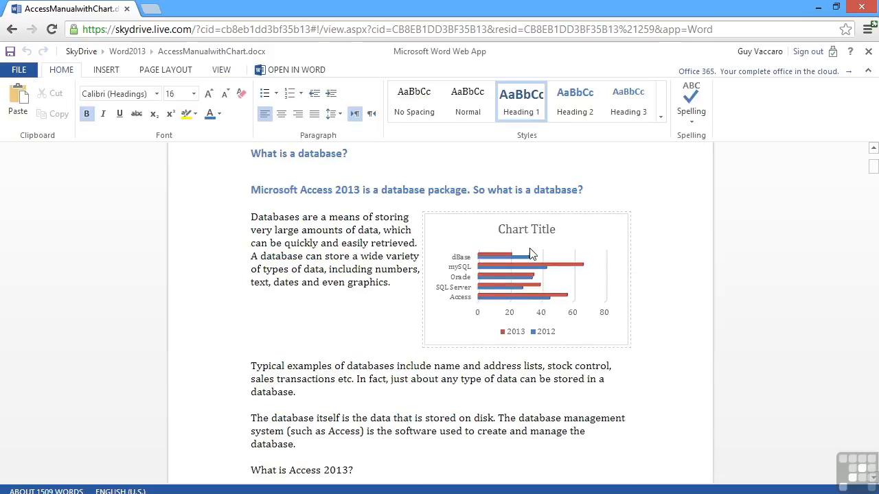
Step: Change 'Databases' to 'These databases' and add 'and is very well known' after relational database
left_click(613, 247)
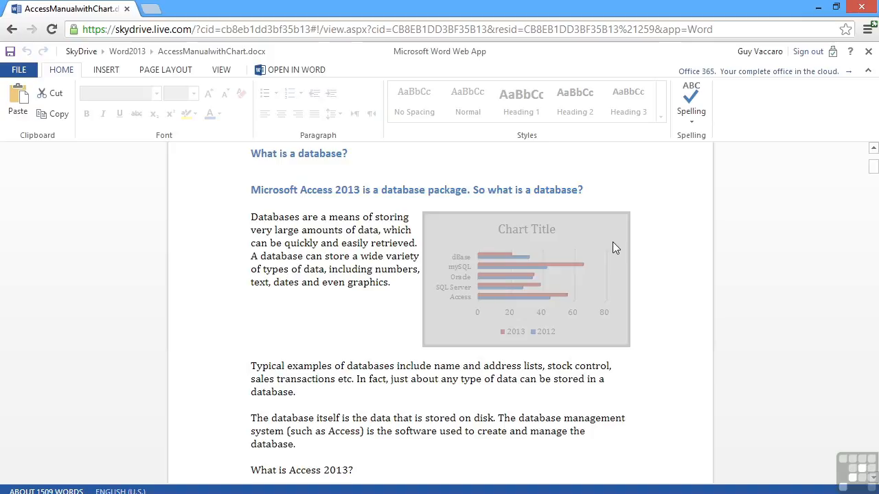
scroll(611, 242, "up", 1)
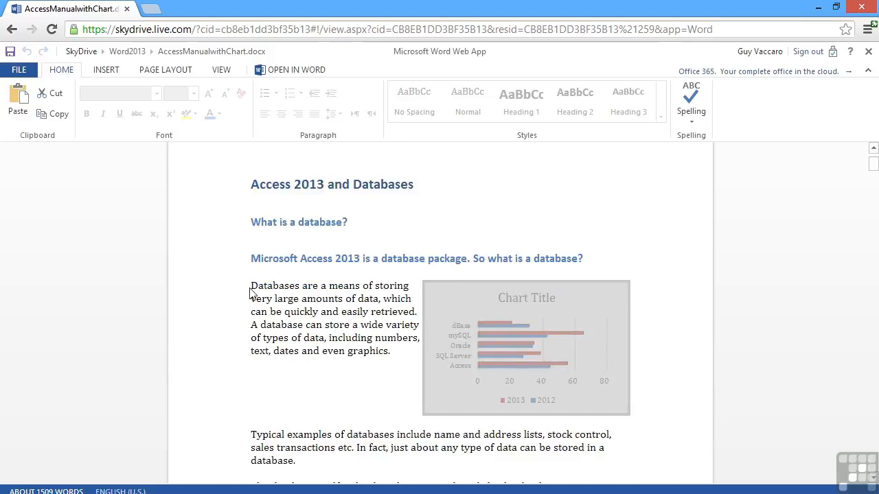
left_click(252, 288)
type("These")
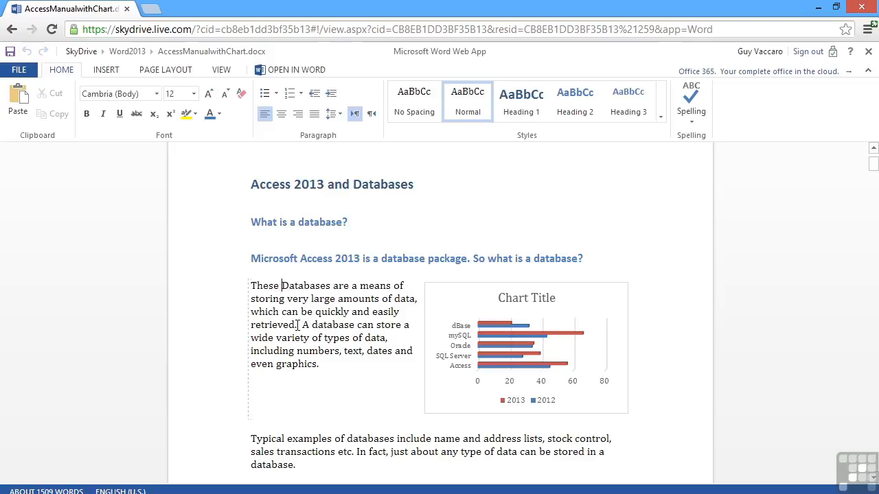
key("Delete")
type("d")
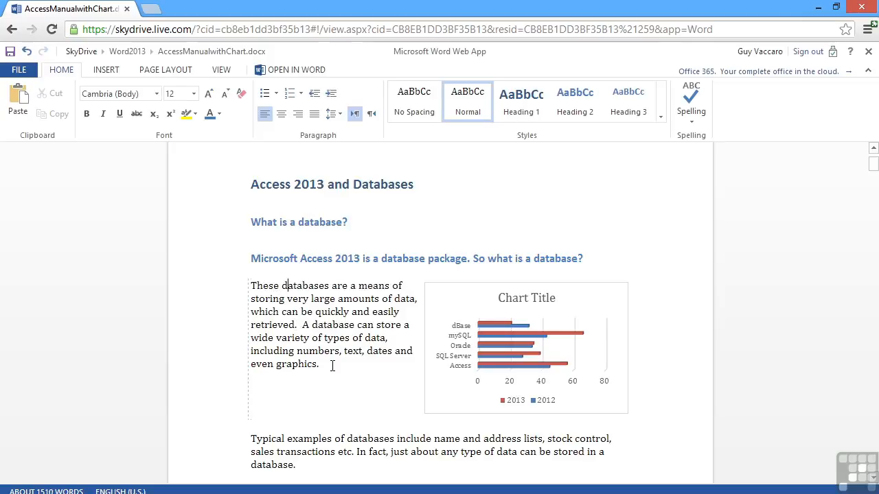
scroll(332, 366, "down", 5)
left_click(395, 300)
type("and is very")
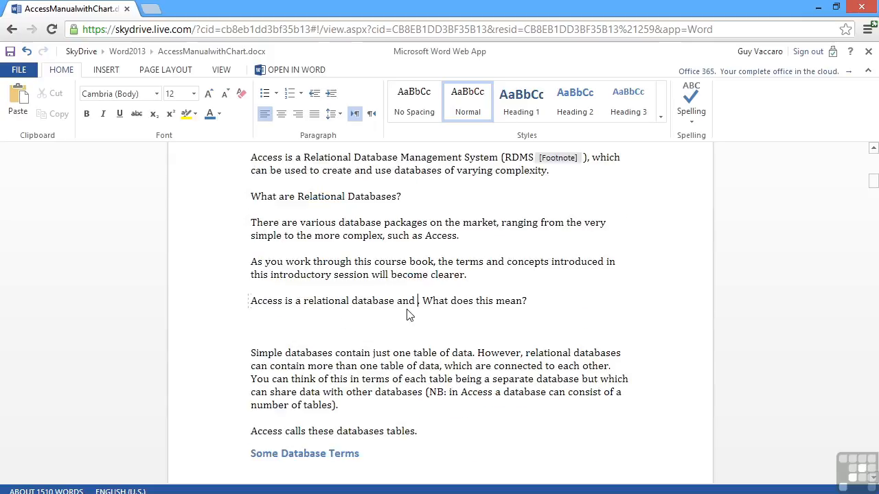
type(" well known")
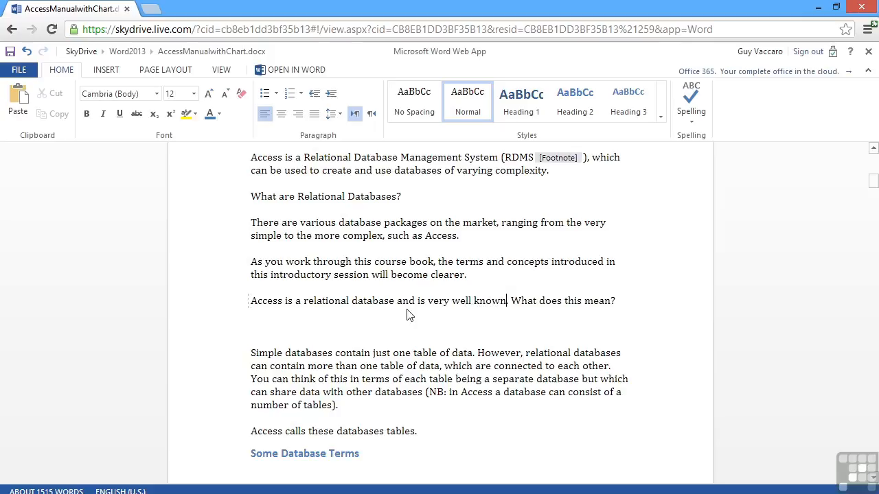
scroll(407, 313, "up", 12)
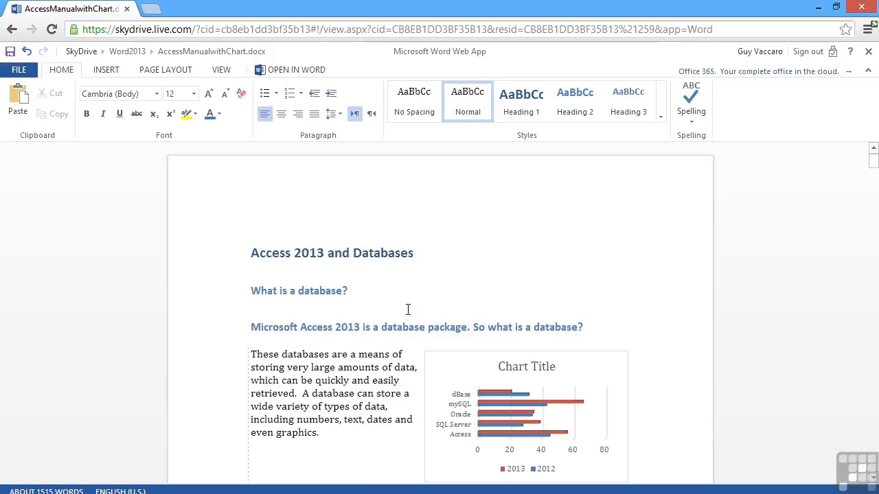
Step: Apply Heading 3 to the 'Microsoft Access 2013 is a database package' heading
left_click(341, 327)
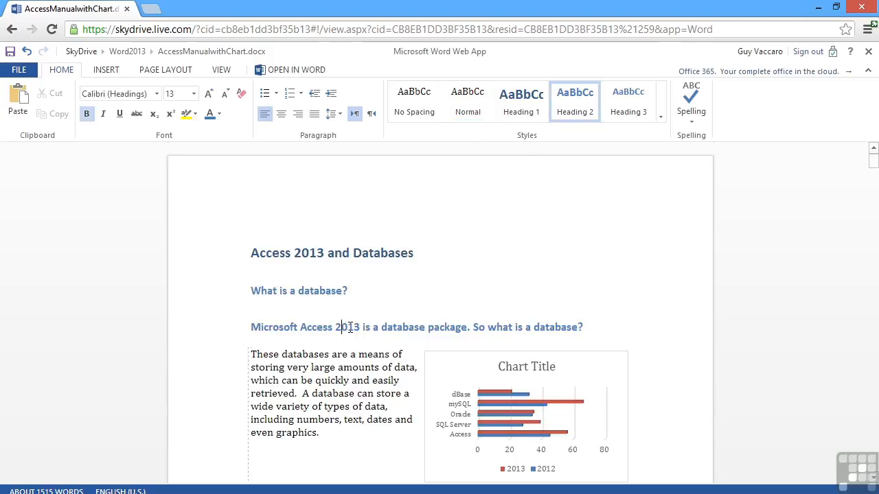
left_click(632, 116)
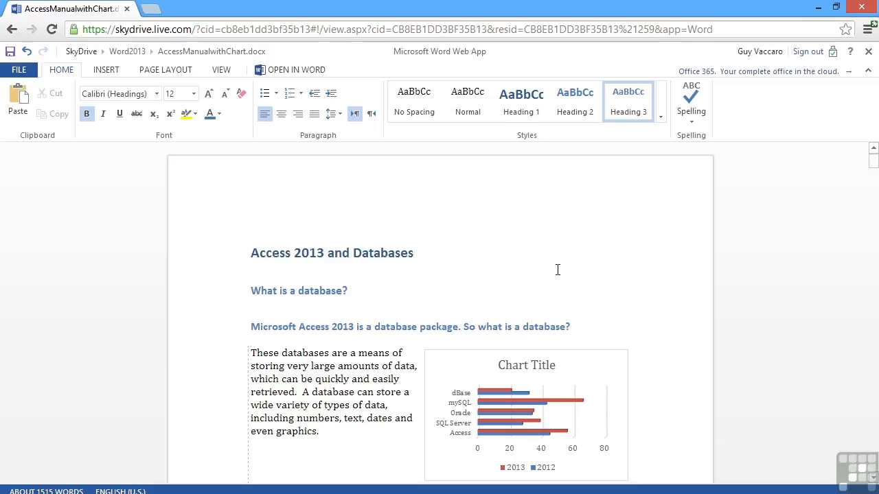
scroll(462, 259, "down", 6)
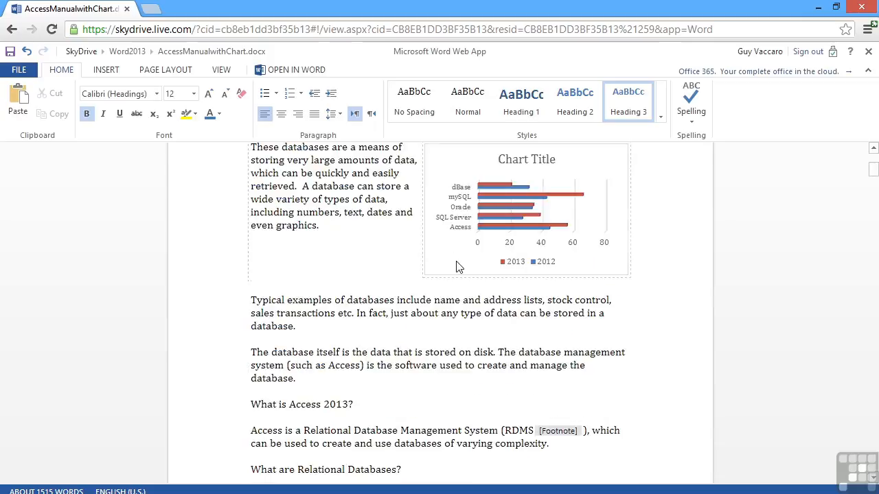
Step: Put the cursor before 'There are various', then cancel the Picture-from-file dialog
left_click(251, 292)
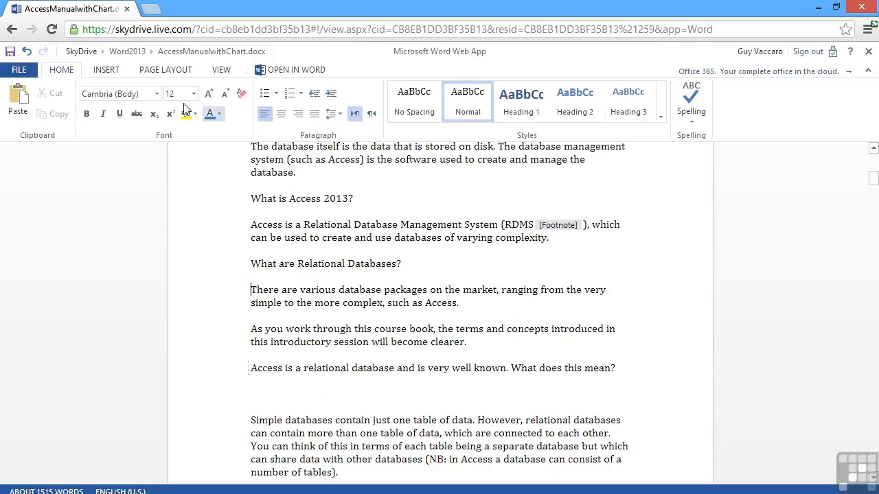
left_click(106, 70)
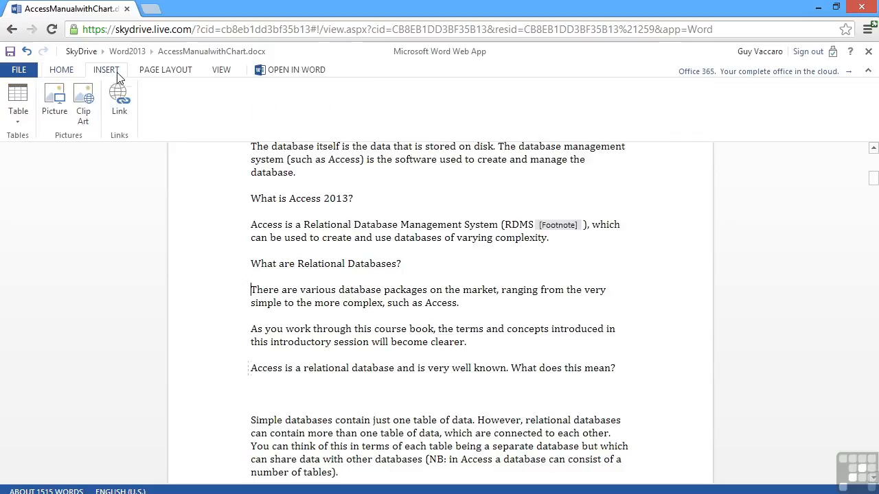
left_click(50, 100)
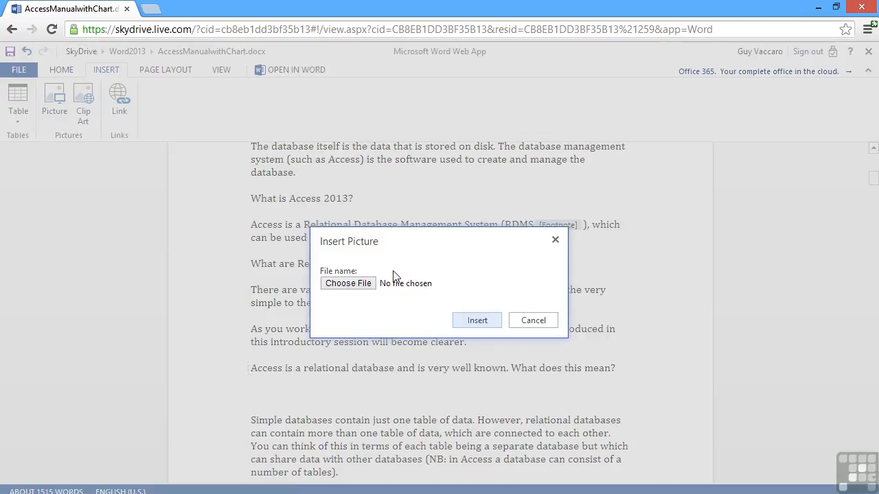
left_click(536, 322)
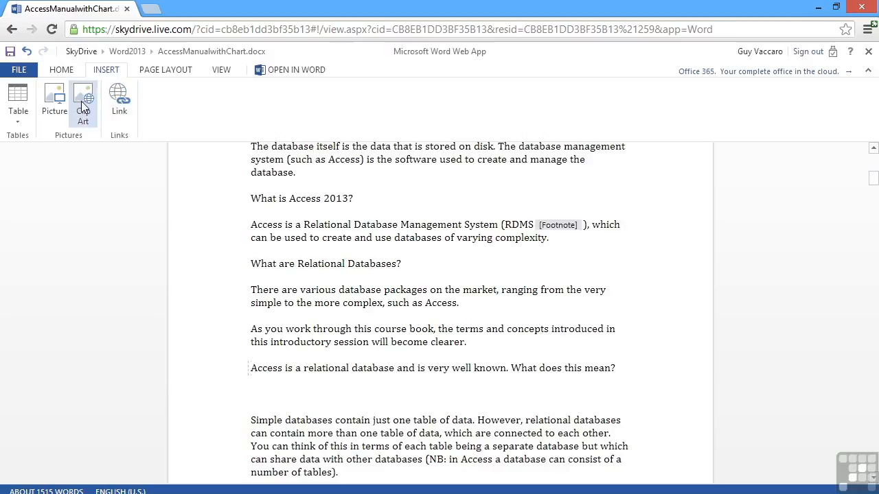
Step: Search clip art for 'data' and select the hand-pointing-at-bar-chart photo
left_click(81, 101)
type("data")
key("Return")
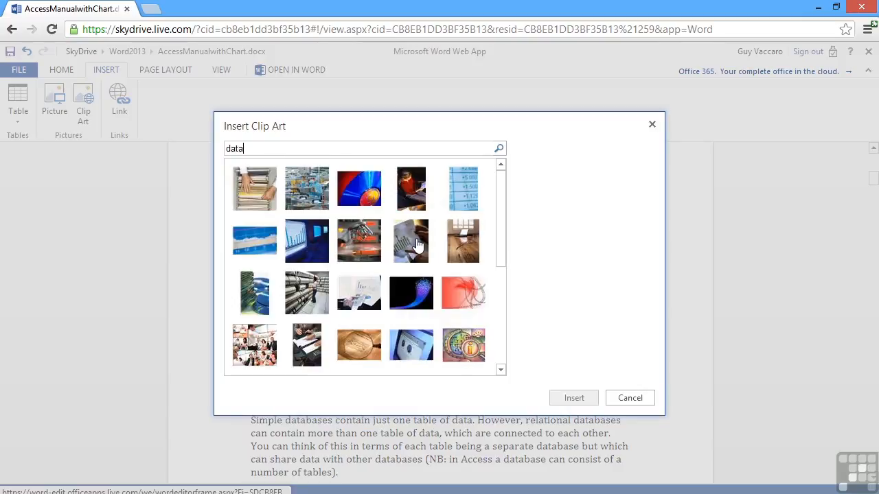
left_click(417, 243)
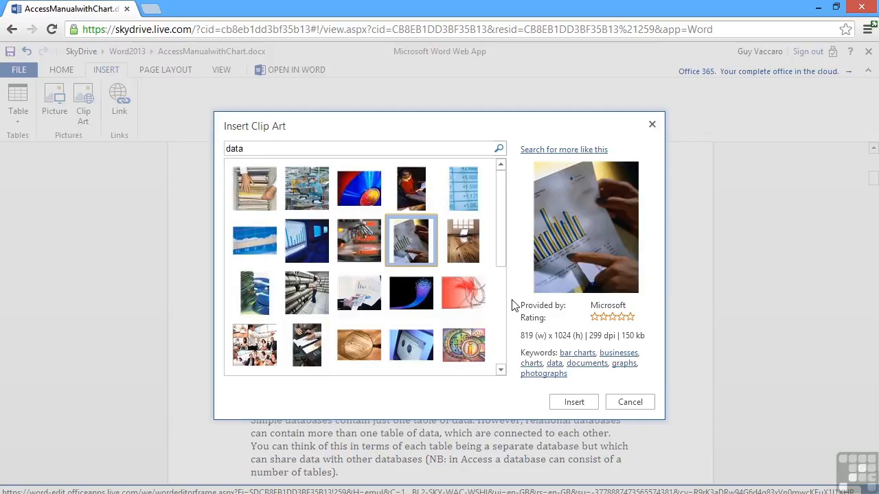
Step: Insert the bar-chart photo and lower its scale to 40%
left_click(576, 402)
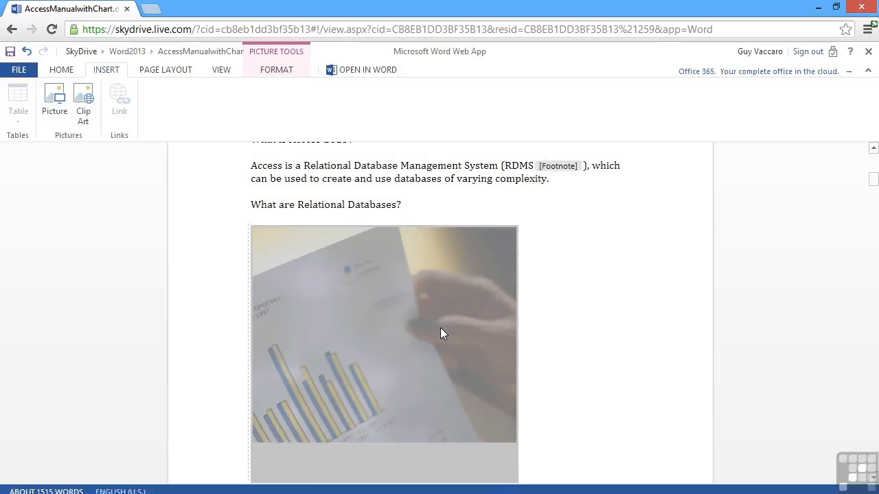
scroll(441, 328, "down", 2)
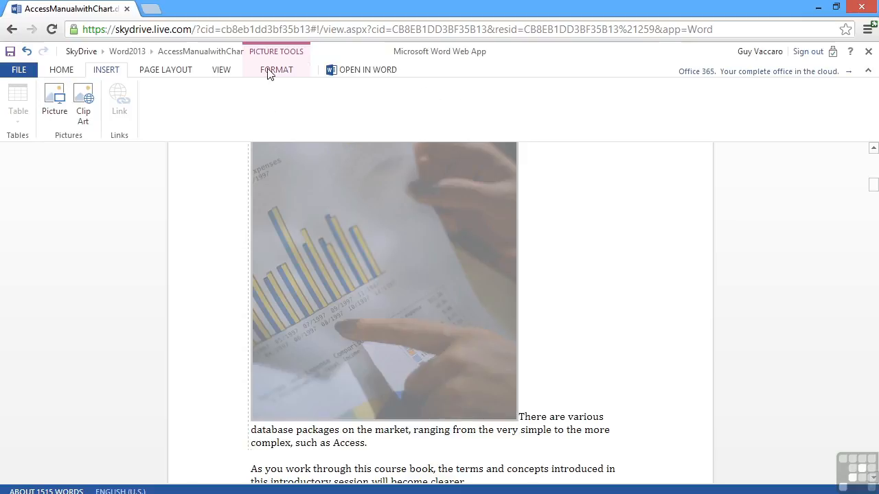
left_click(270, 71)
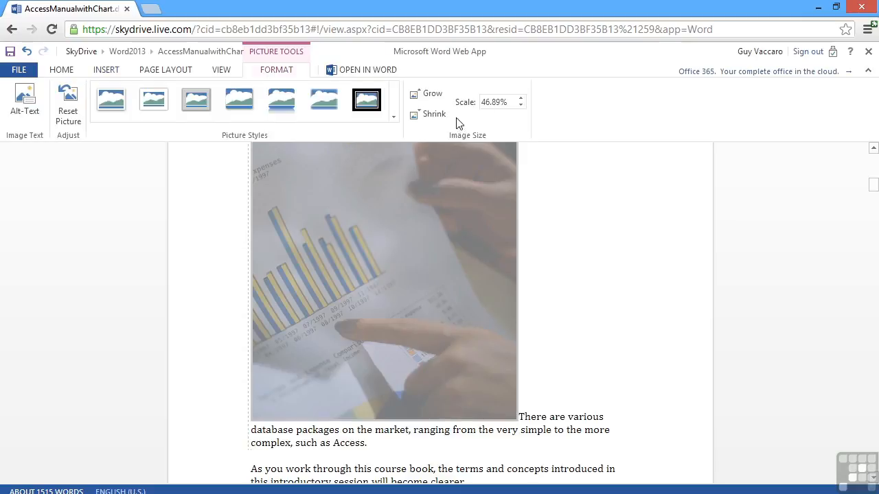
left_click(521, 107)
left_click(520, 106)
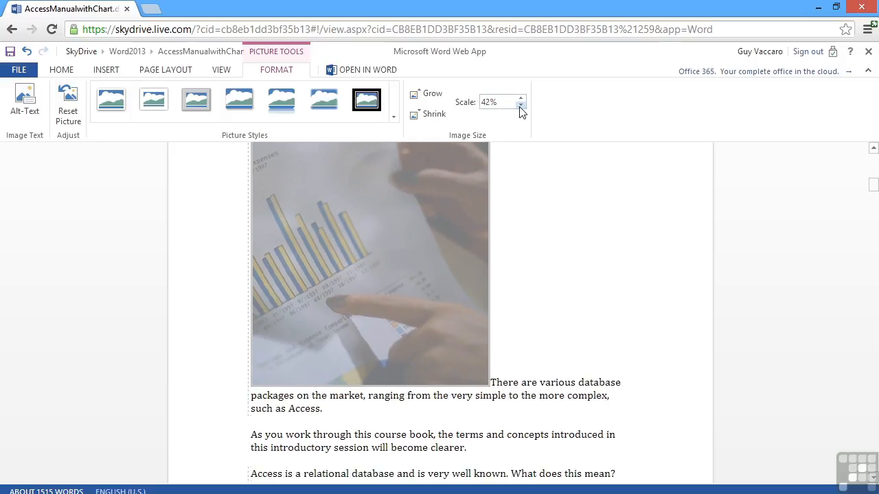
left_click(521, 107)
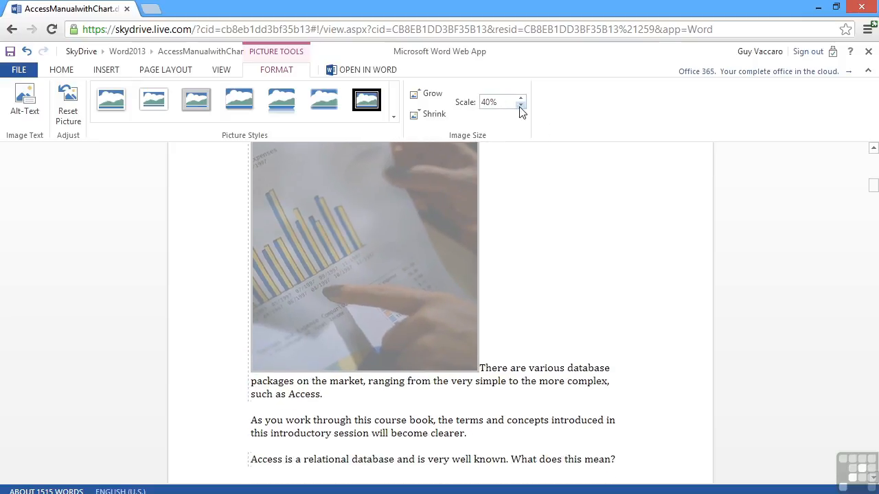
Step: Give the photo a rounded-frame picture style and reduce its scale to 39%
left_click(394, 117)
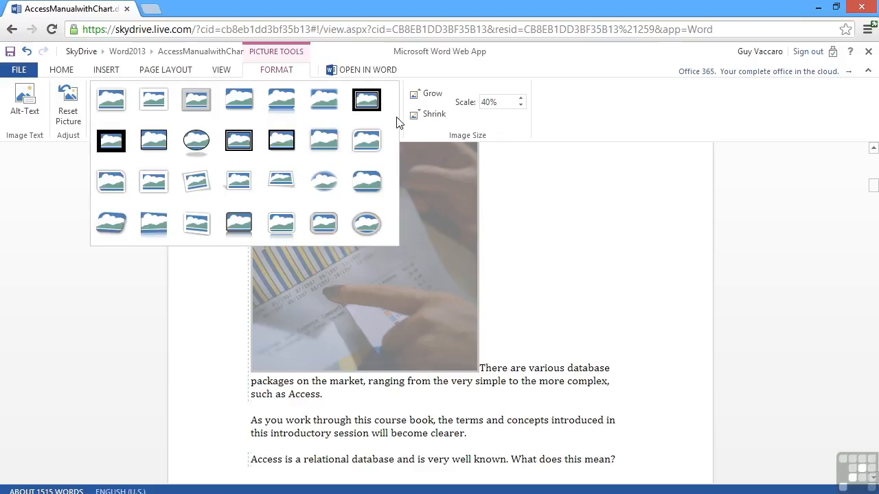
left_click(374, 139)
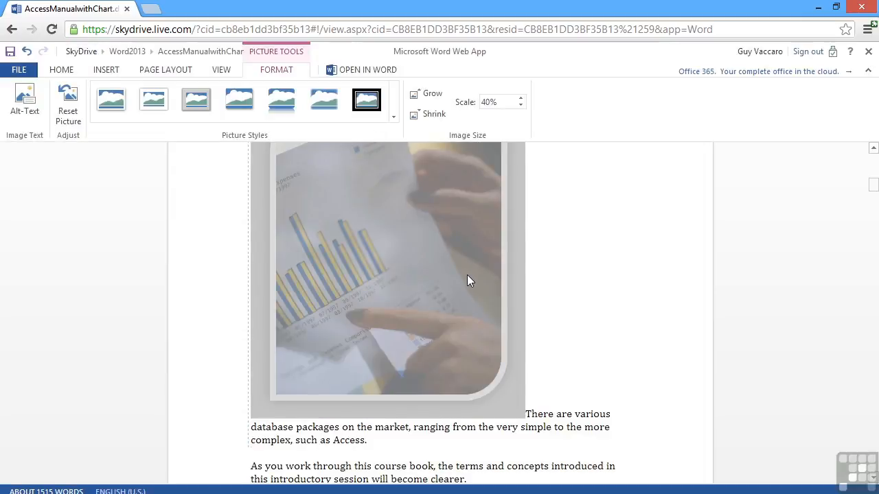
scroll(467, 275, "up", 2)
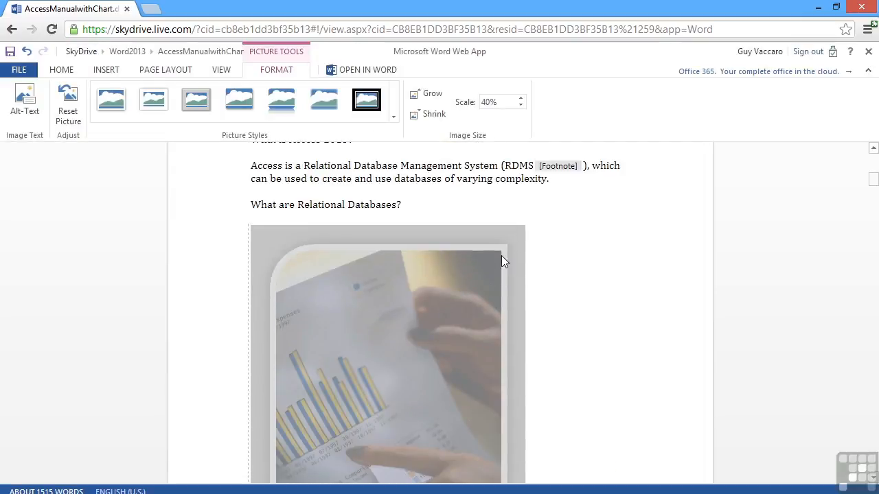
scroll(467, 249, "down", 3)
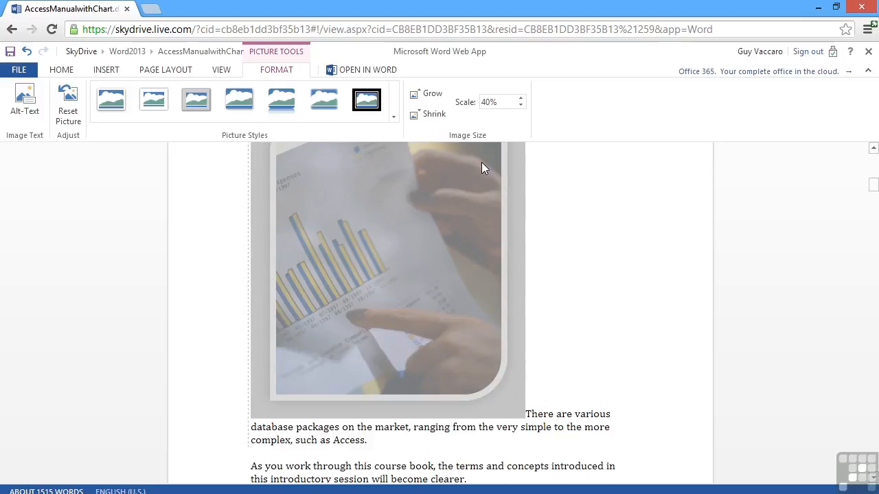
left_click(521, 106)
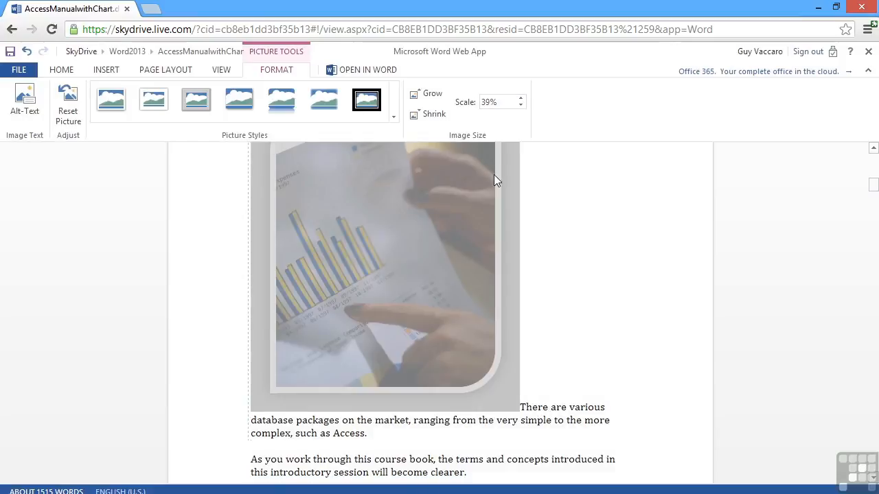
scroll(474, 240, "up", 3)
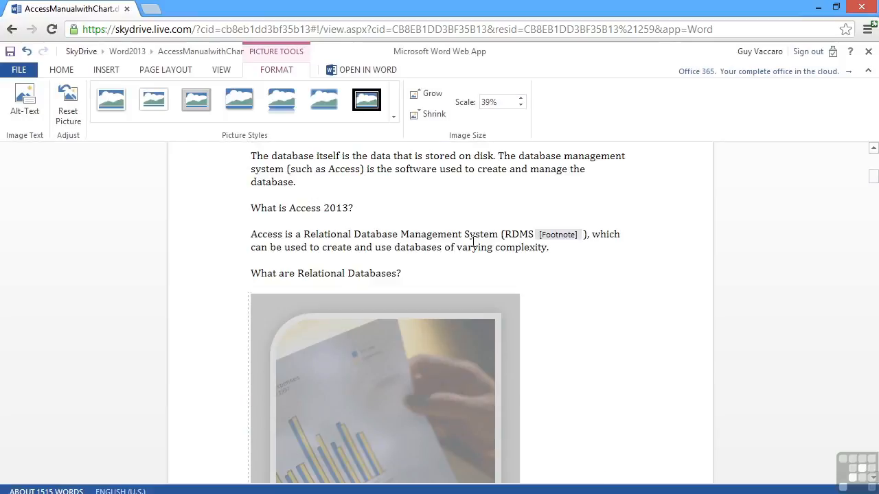
scroll(472, 241, "down", 4)
scroll(472, 241, "up", 3)
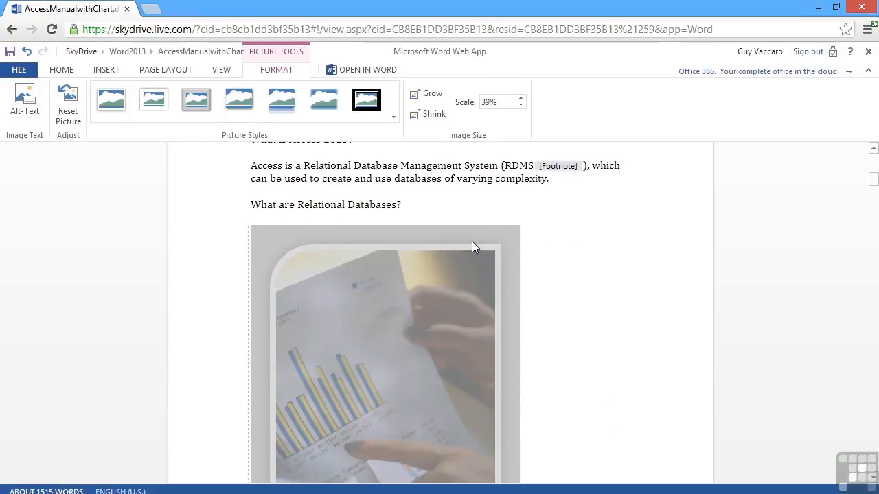
scroll(472, 244, "up", 5)
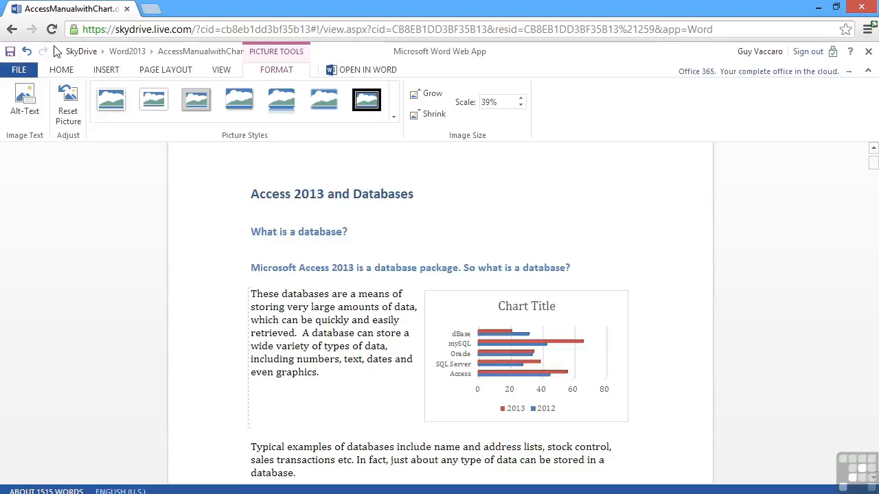
Step: Save AccessManualwithChart.docx from the Quick Access Toolbar
left_click(9, 53)
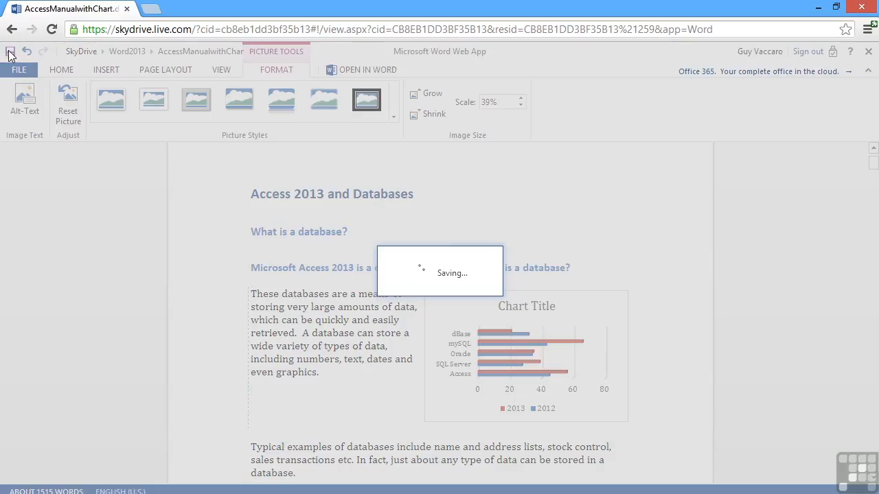